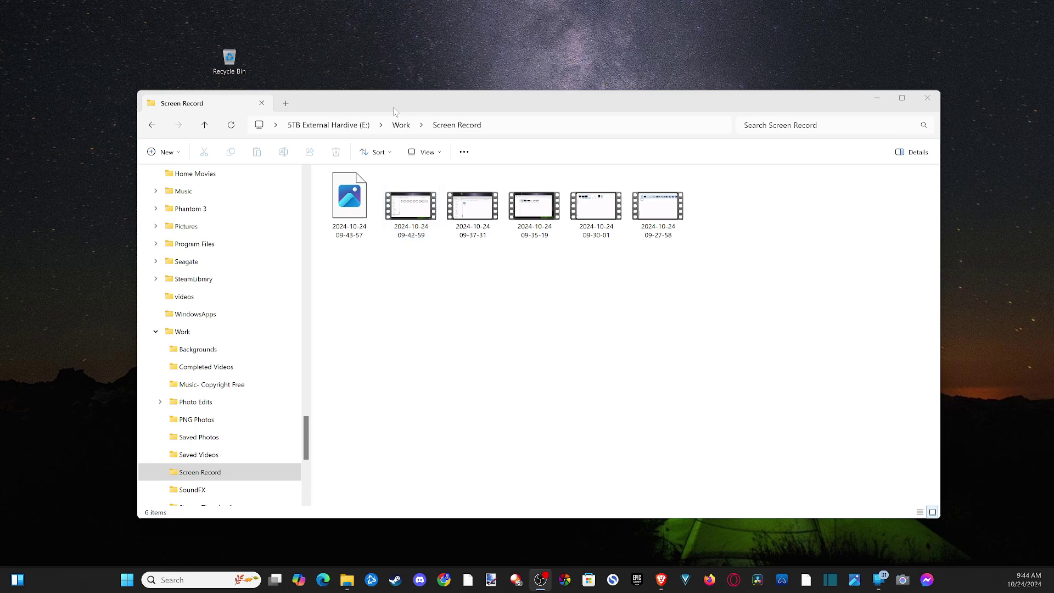
pyautogui.click(418, 97)
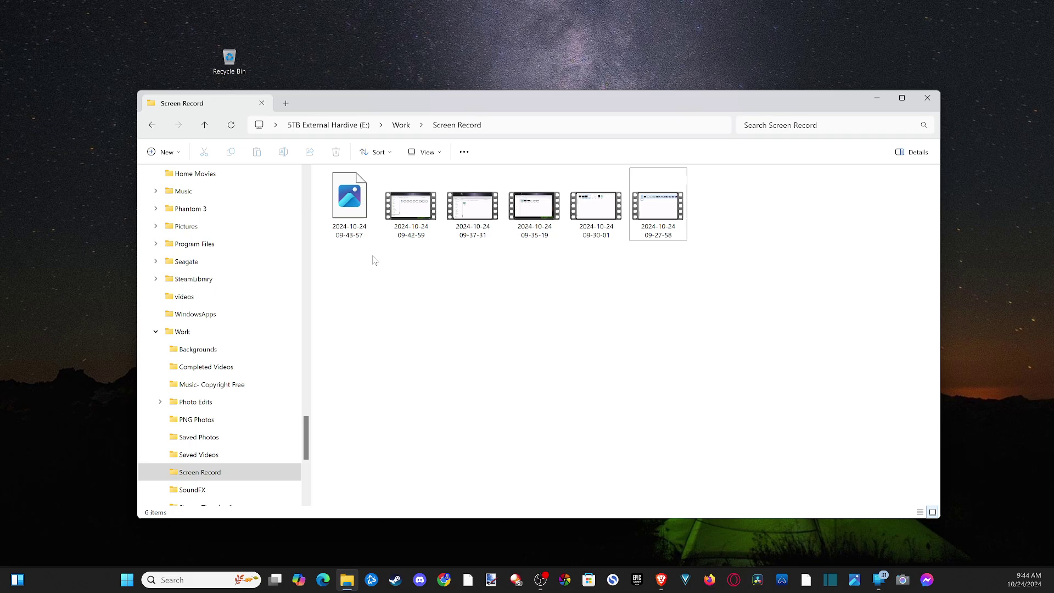
pyautogui.click(411, 222)
pyautogui.press('Delete')
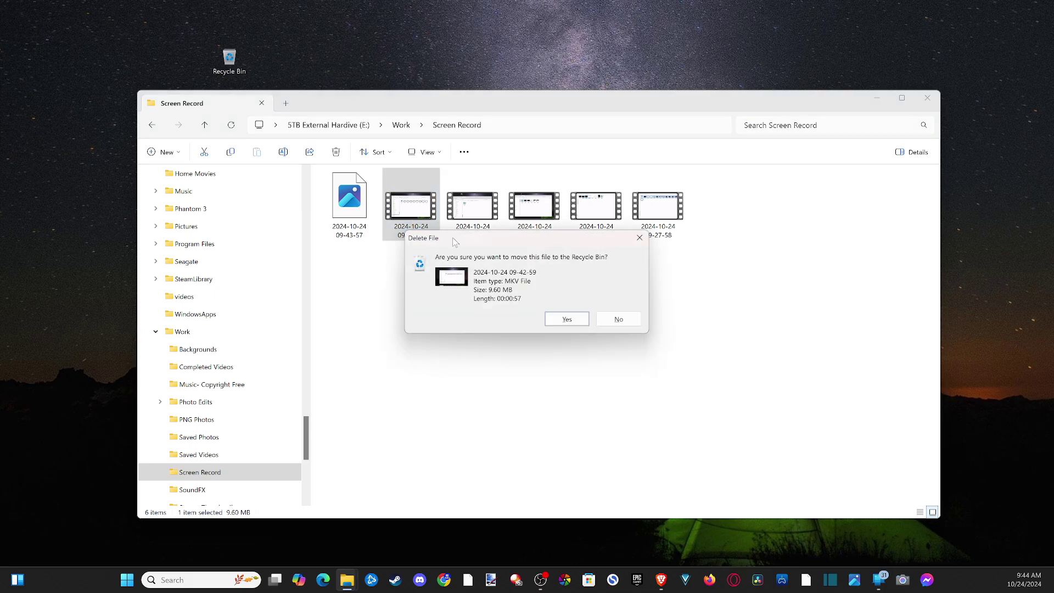
pyautogui.click(566, 320)
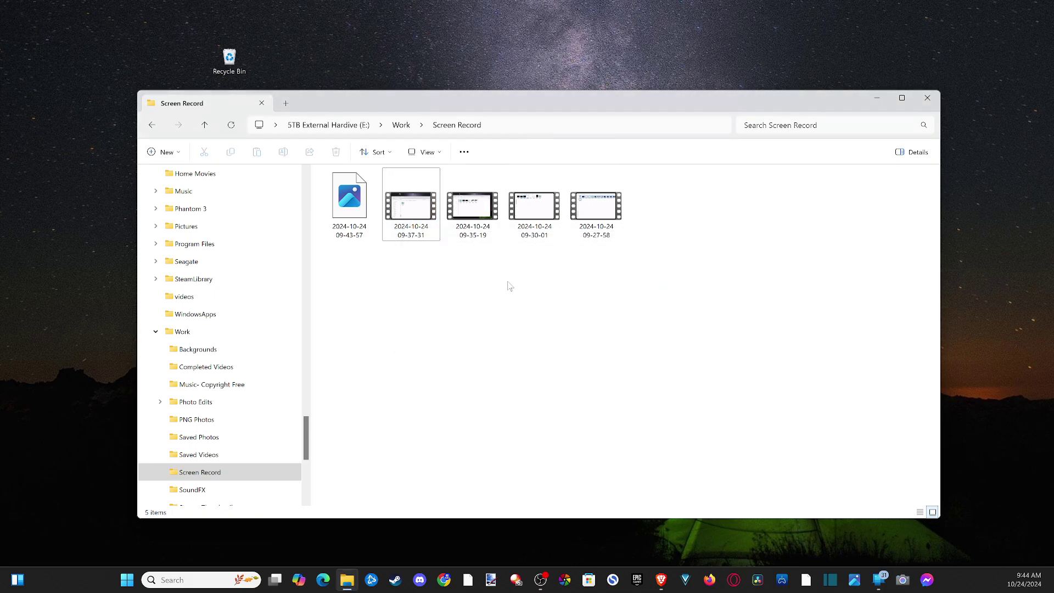
pyautogui.click(231, 57)
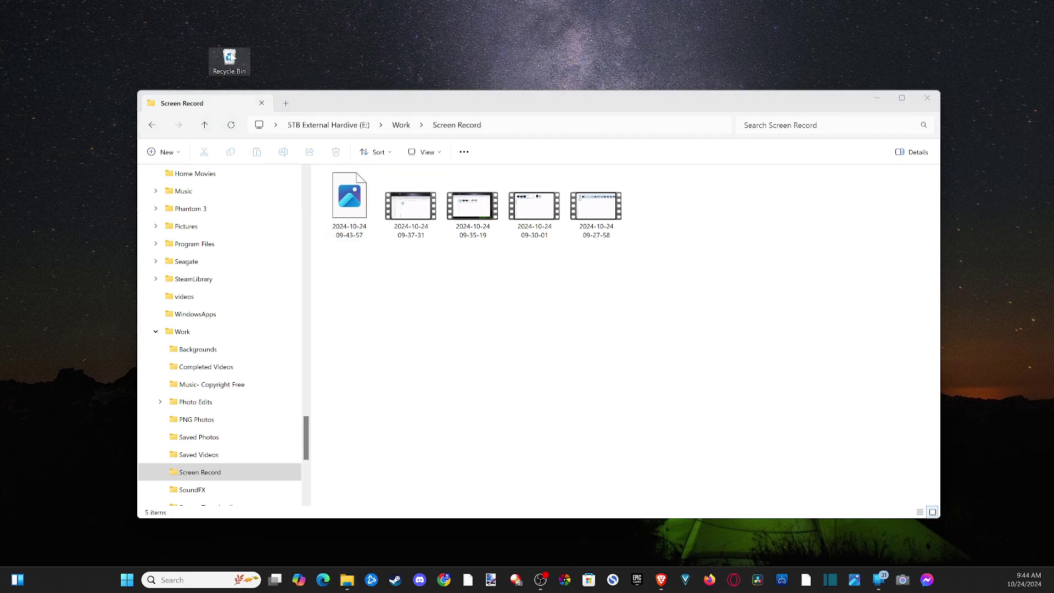
# Step: Empty the Recycle Bin to permanently delete the 09-42-59 recording, leaving 0 items
pyautogui.doubleClick(230, 57)
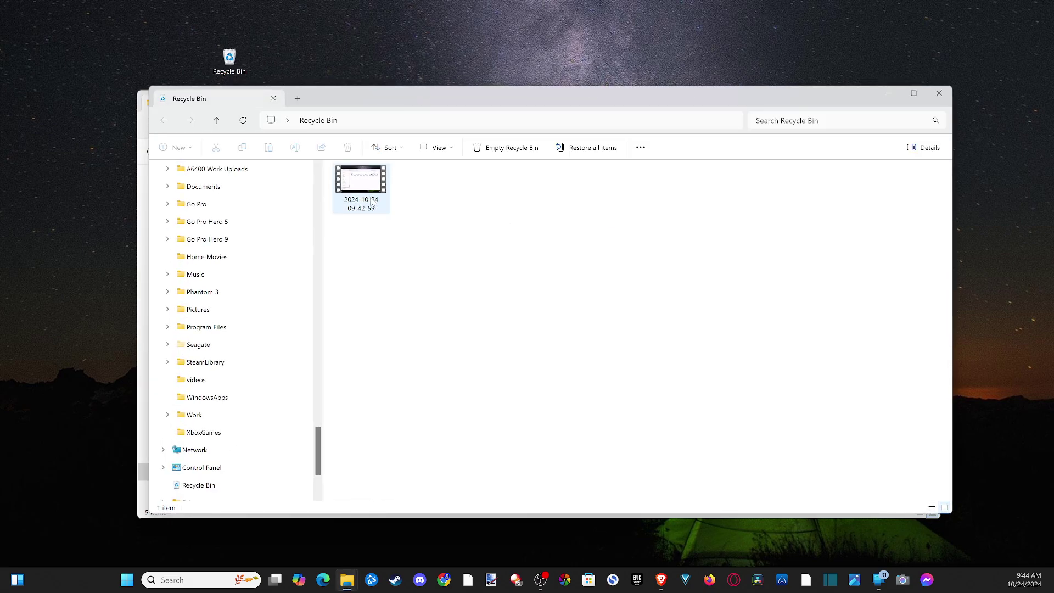
pyautogui.click(371, 202)
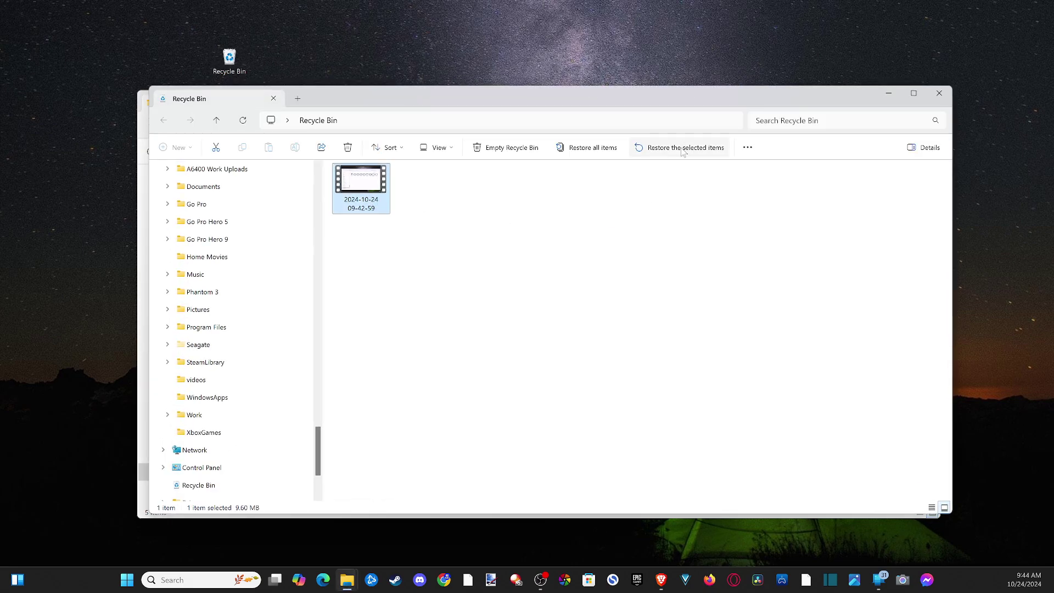
pyautogui.click(389, 282)
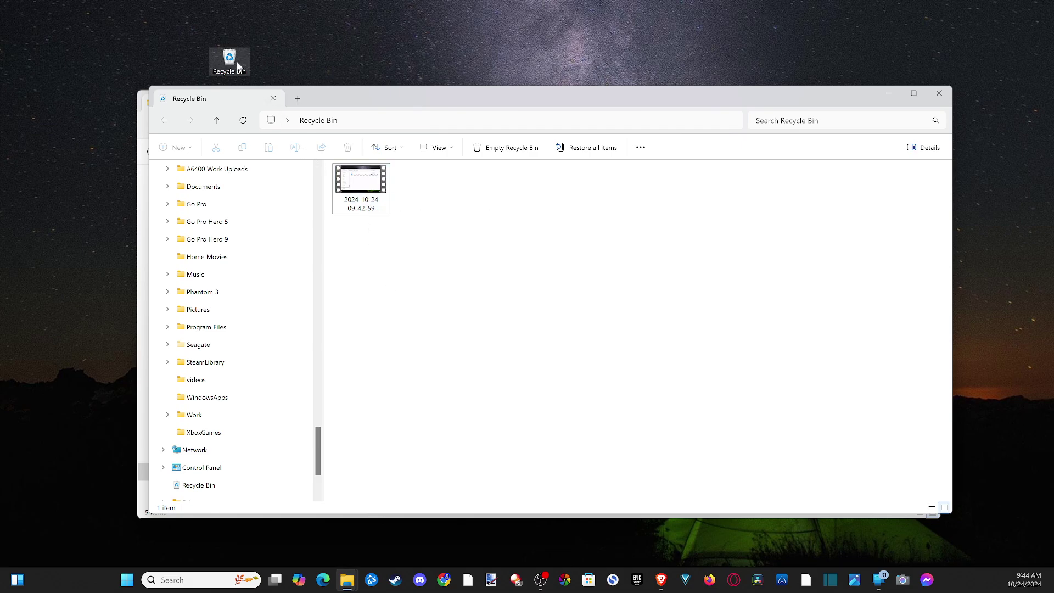
pyautogui.click(501, 149)
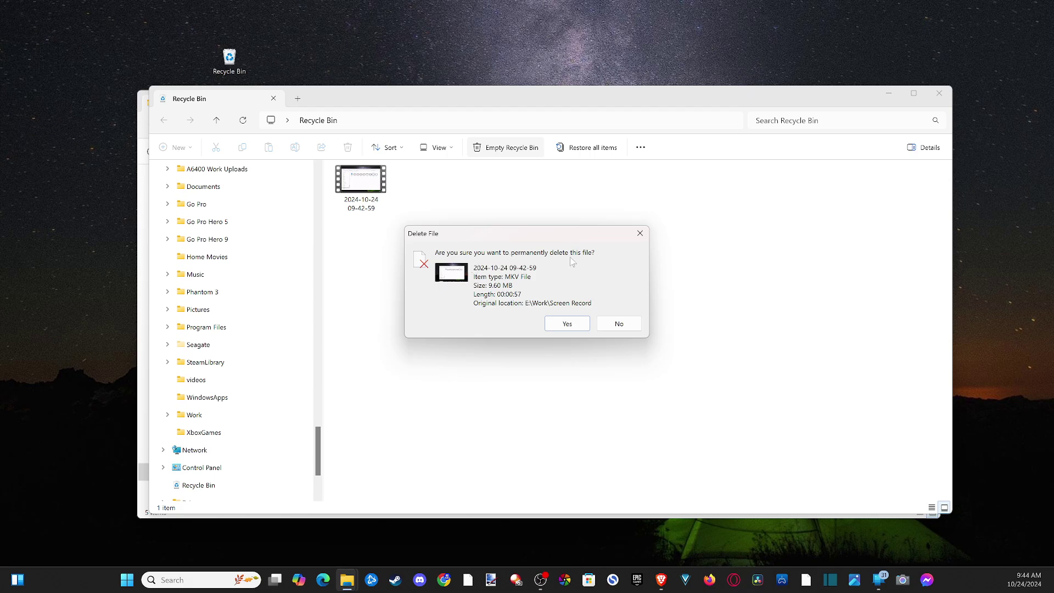
pyautogui.click(565, 325)
pyautogui.rightClick(240, 64)
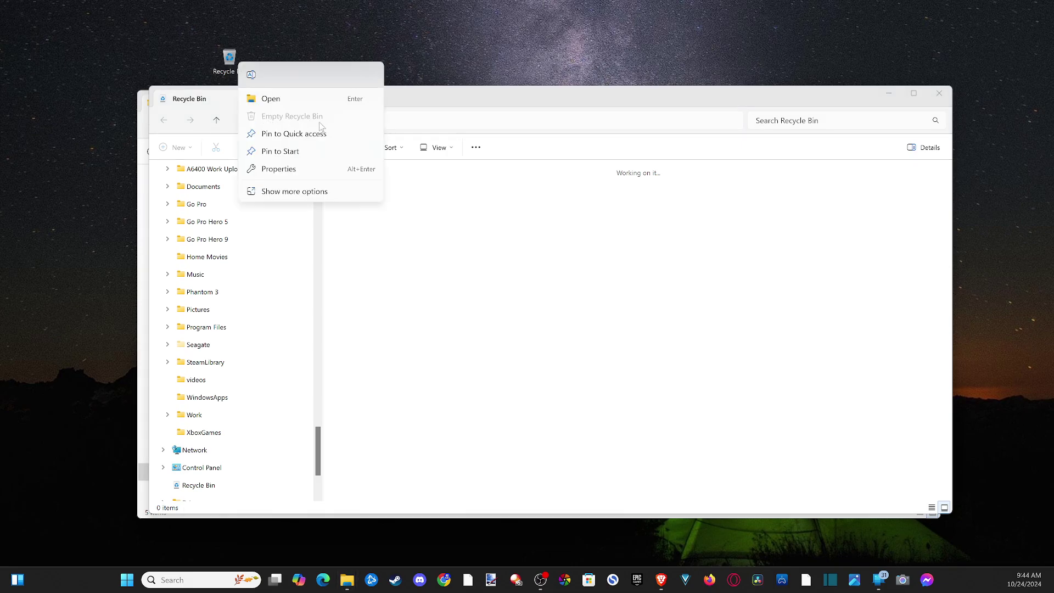
pyautogui.click(515, 332)
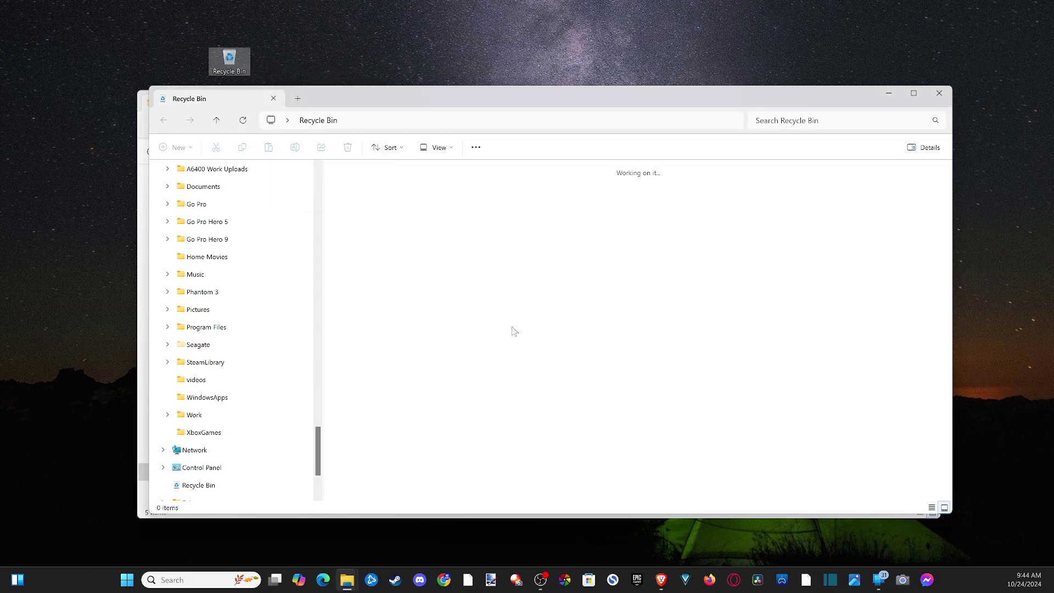
# Step: Open Settings at System > Storage to view usage of Windows (C:) - 921 GB
pyautogui.click(128, 583)
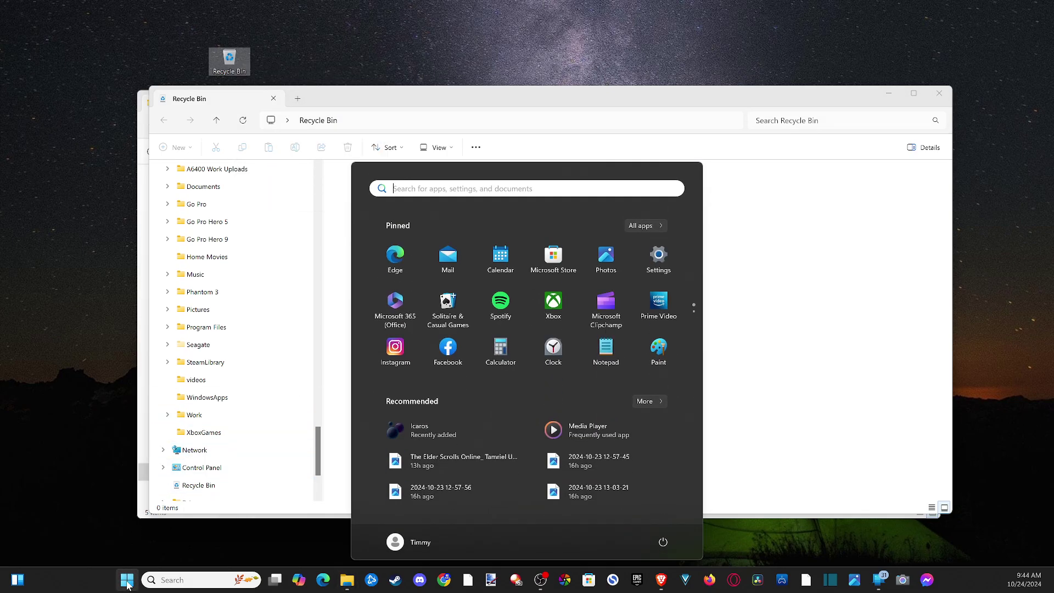
pyautogui.click(658, 258)
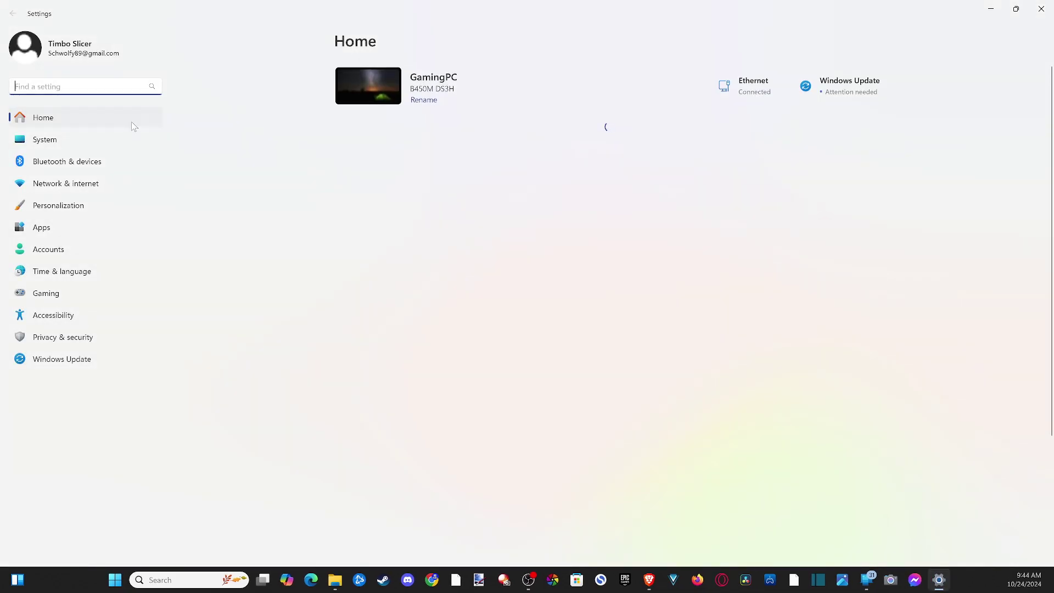
pyautogui.click(46, 139)
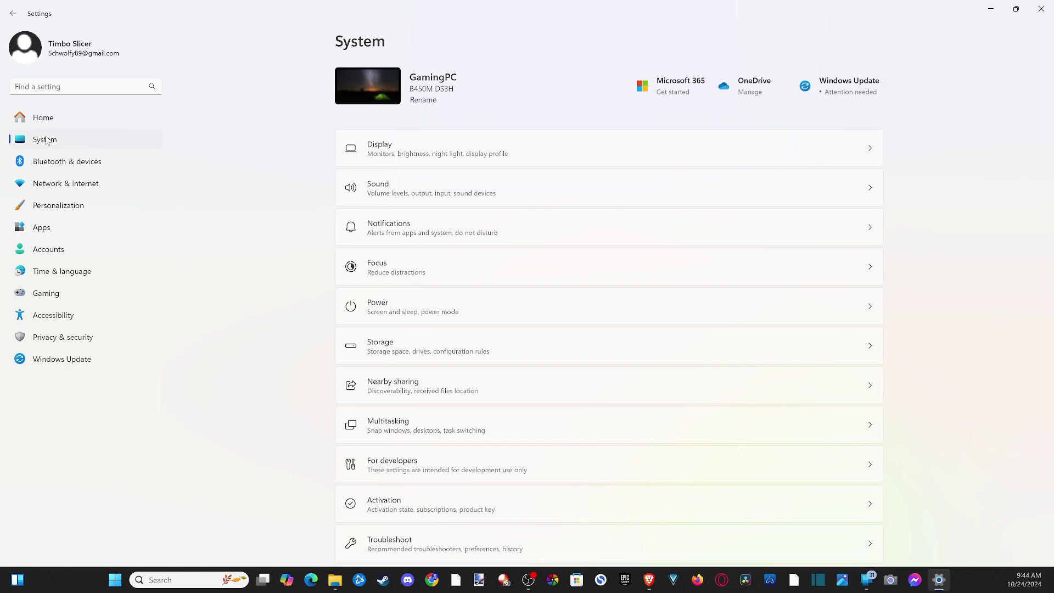
pyautogui.click(409, 352)
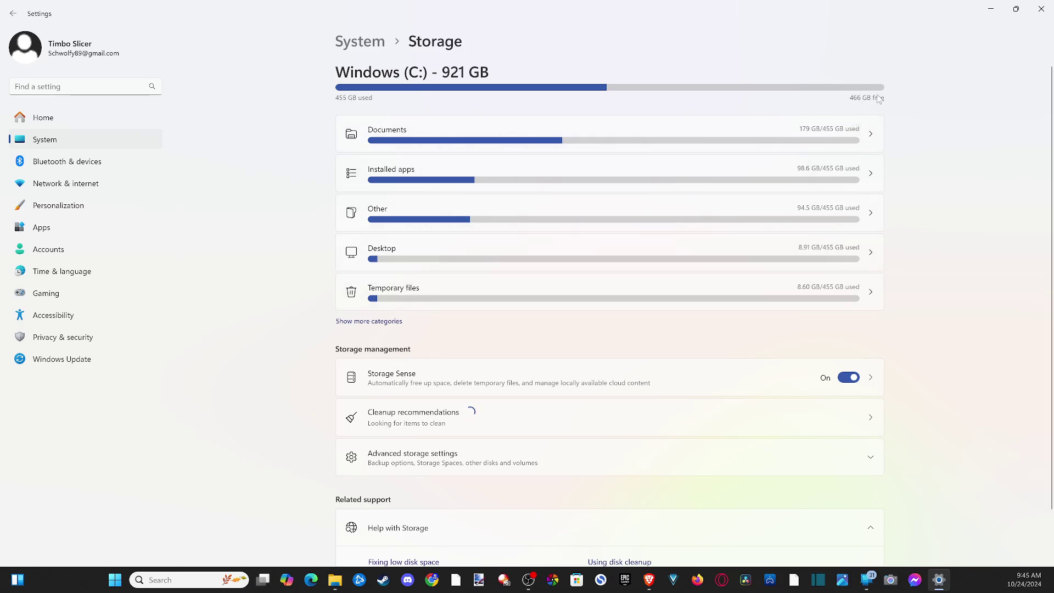
# Step: Browse the Documents folder in File Explorer, then return to the Storage page
pyautogui.click(449, 141)
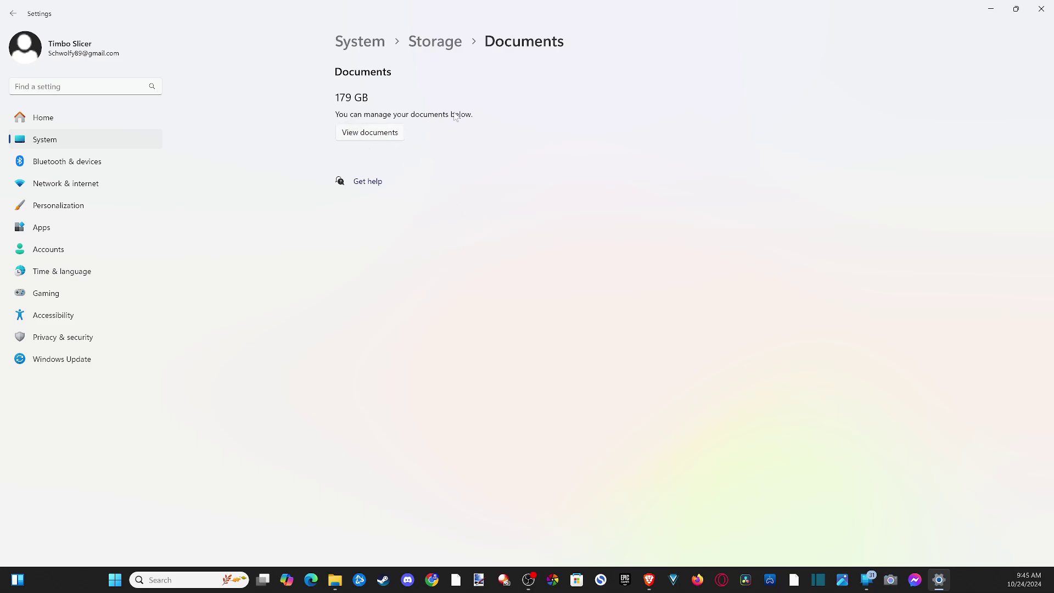
pyautogui.click(384, 138)
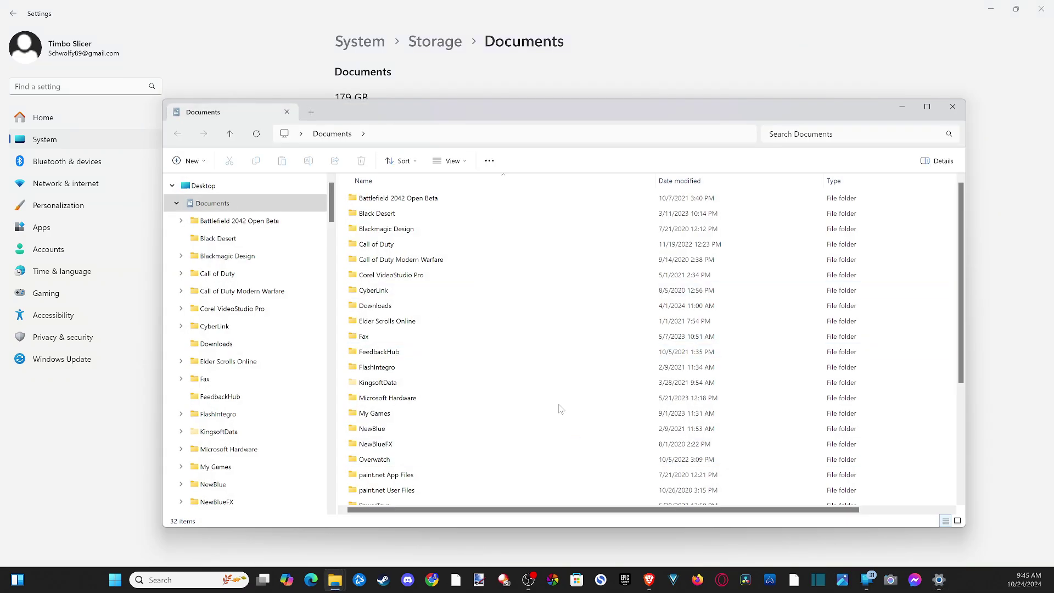
pyautogui.scroll(-4, 626, 362)
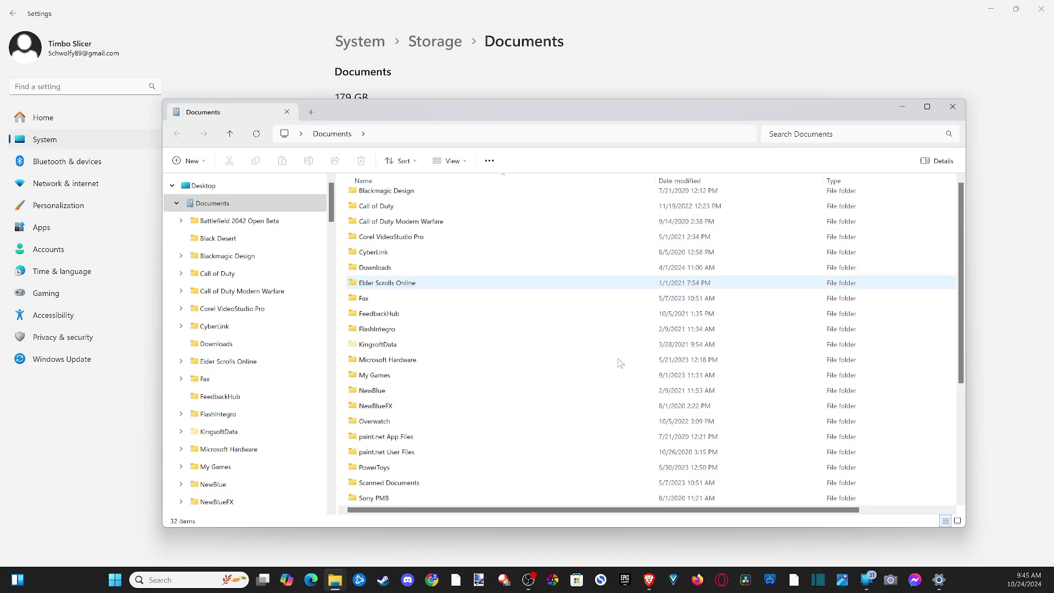
pyautogui.click(441, 44)
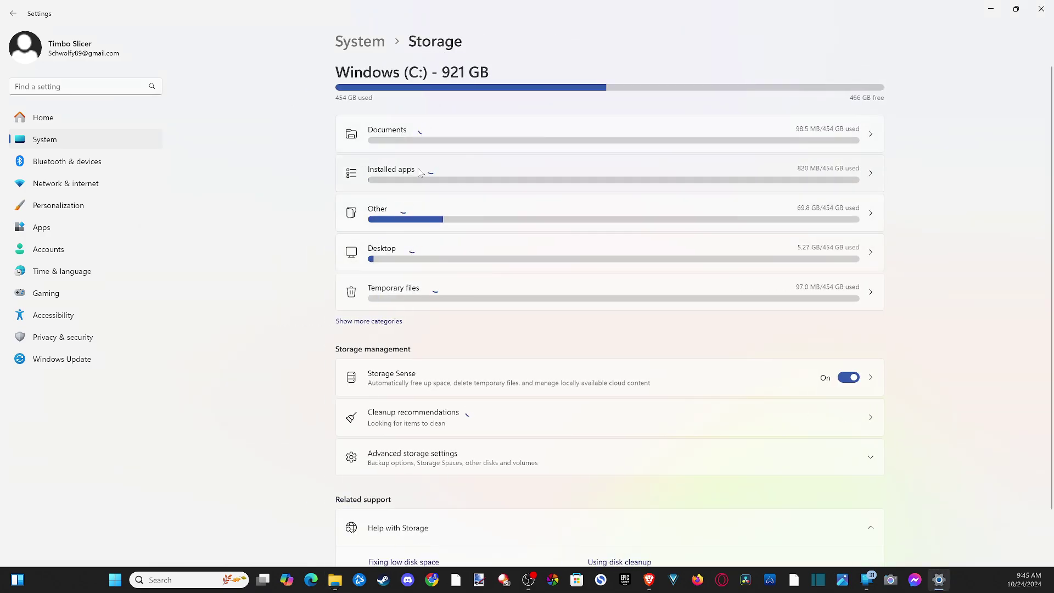
# Step: Review installed apps sorted by size, including DaVinci Resolve's options, then return to System
pyautogui.click(494, 177)
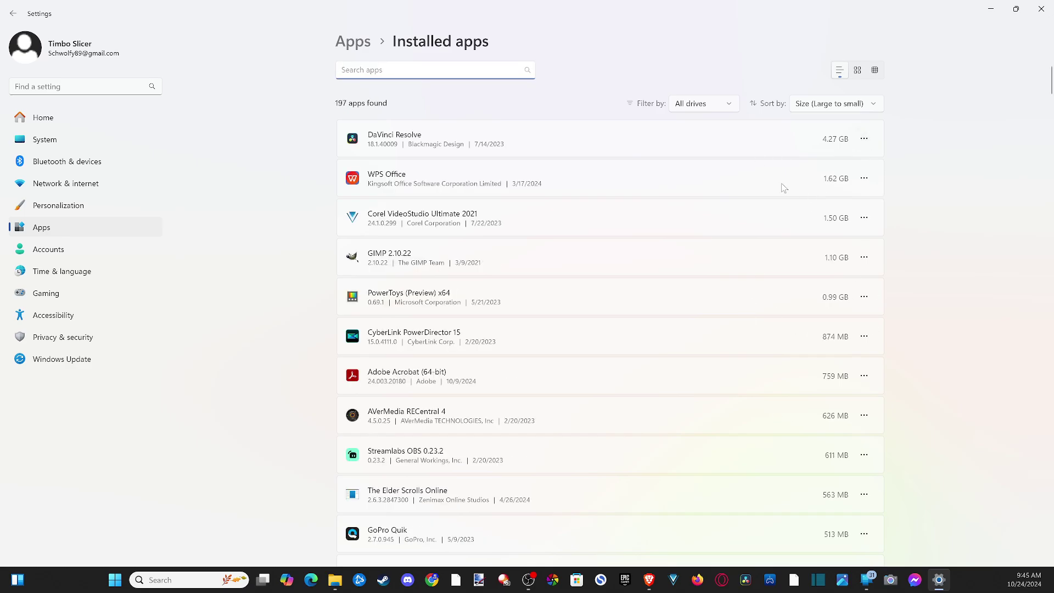
pyautogui.click(864, 139)
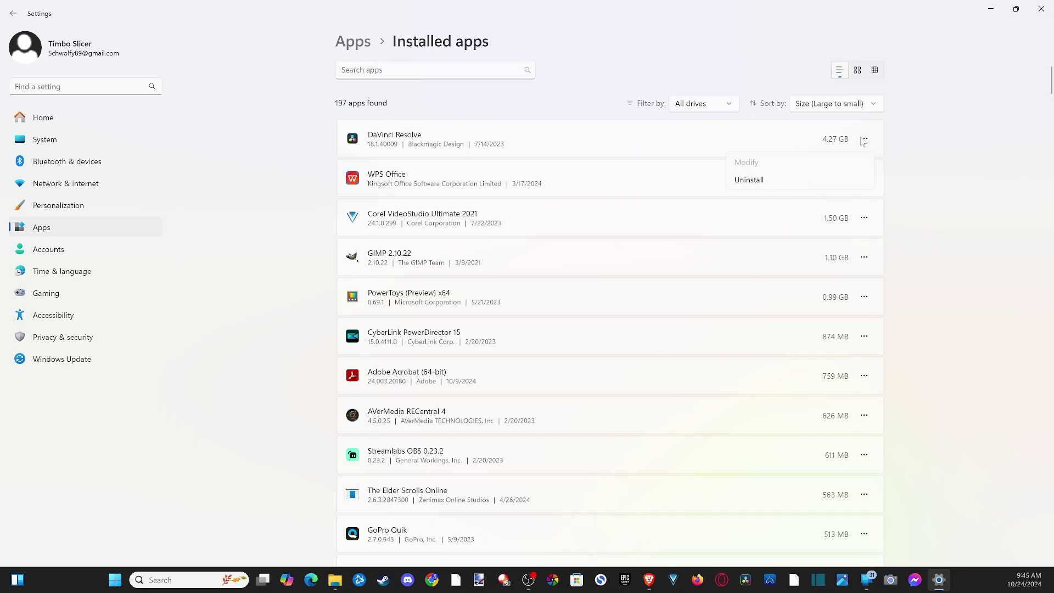
pyautogui.click(355, 43)
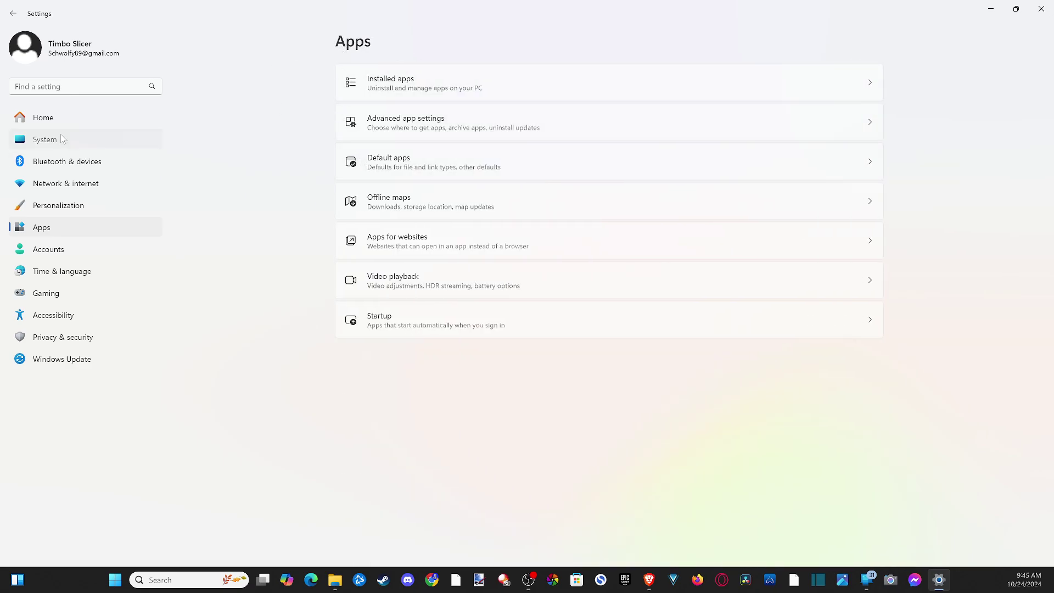
pyautogui.click(44, 140)
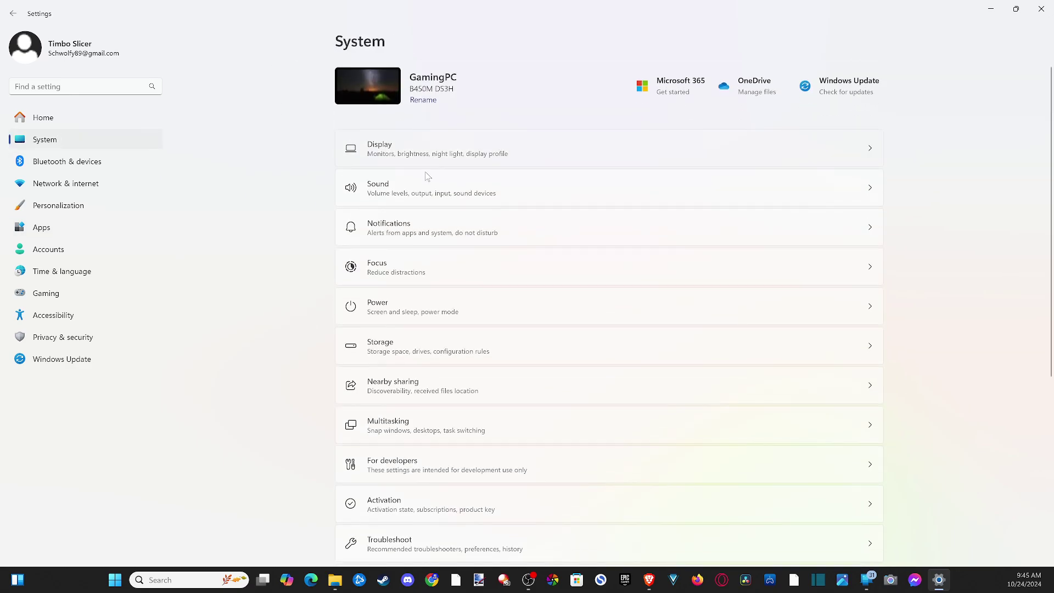
# Step: Open Storage Sense and set it to run every month
pyautogui.click(407, 346)
pyautogui.scroll(-2, 329, 231)
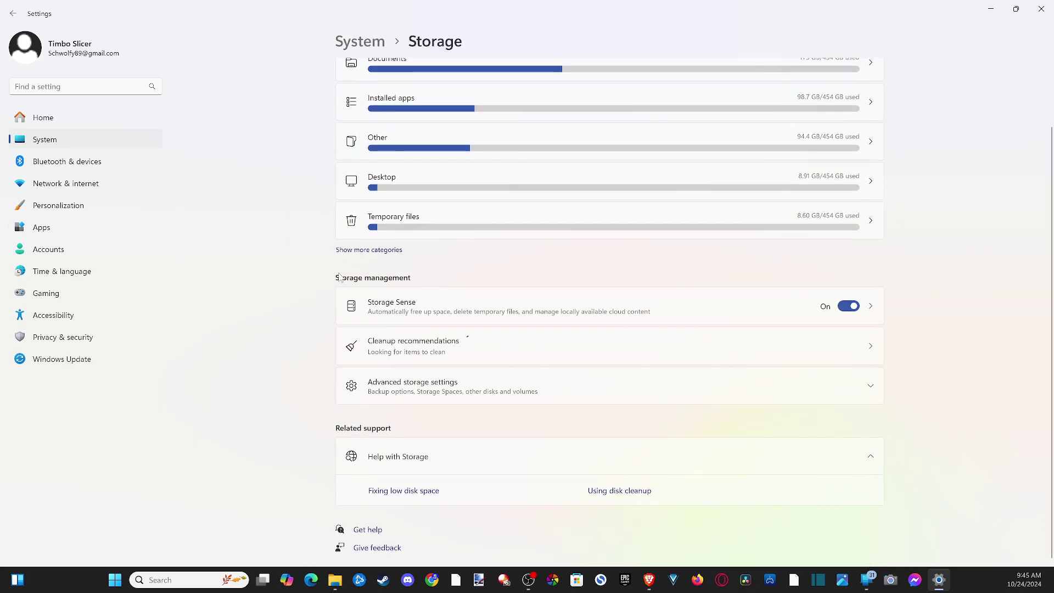
pyautogui.click(526, 314)
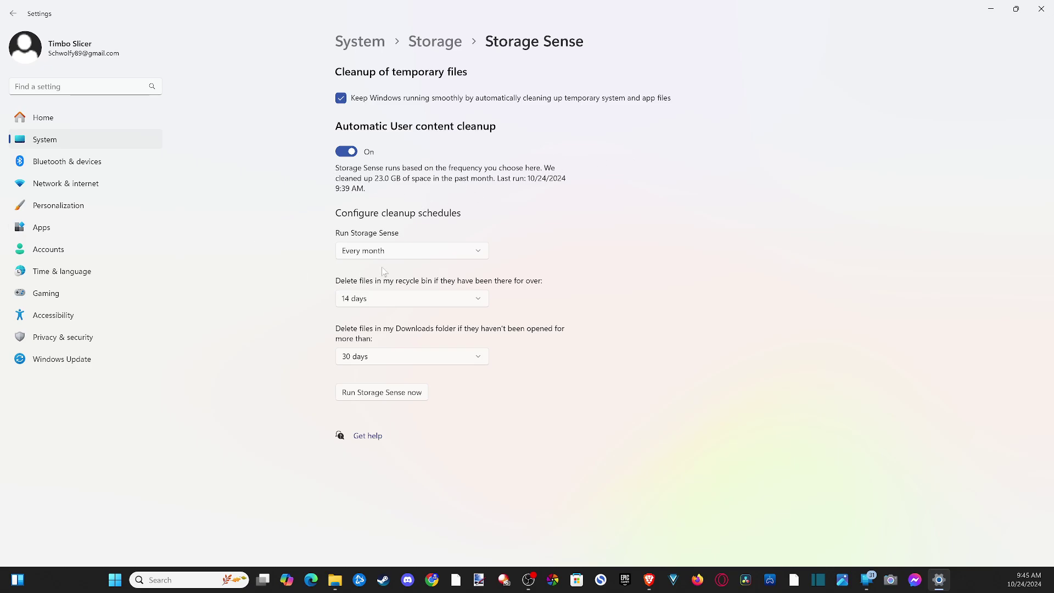
pyautogui.click(406, 258)
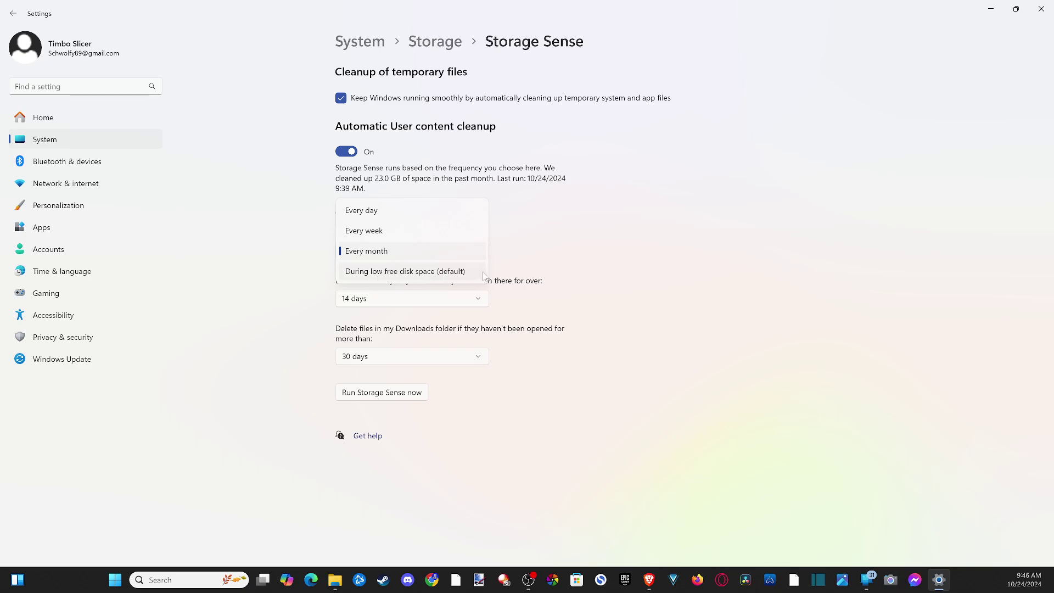
pyautogui.click(693, 280)
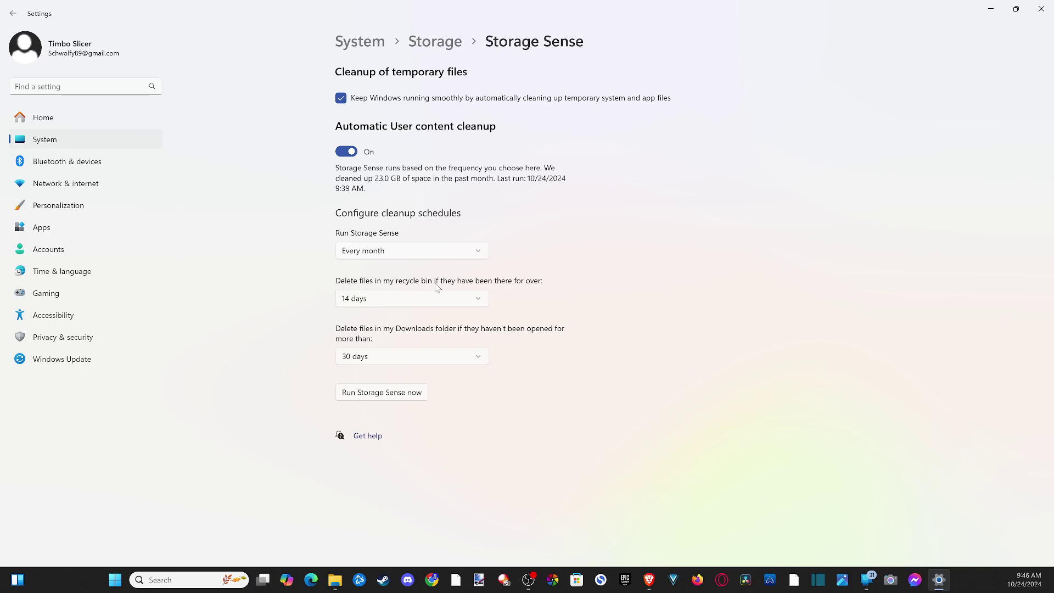
# Step: Set recycle bin files to be deleted after 14 days
pyautogui.click(485, 302)
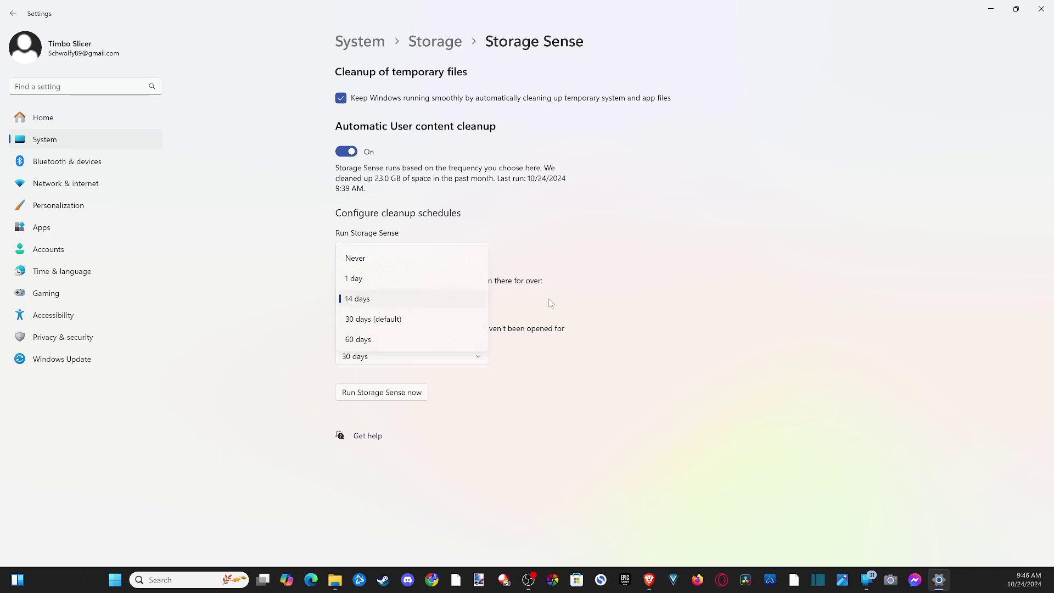
pyautogui.click(663, 306)
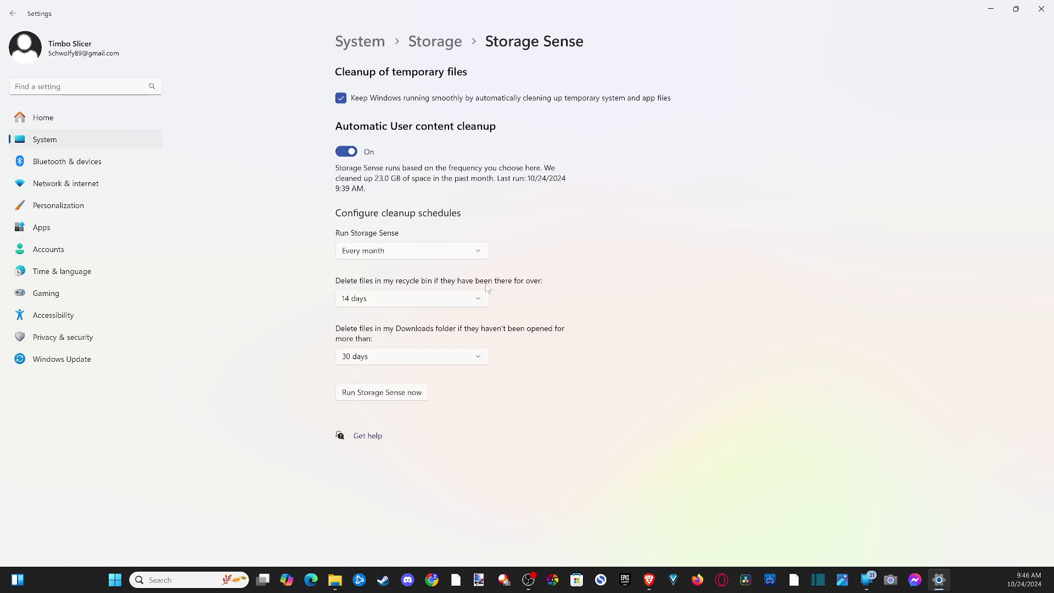
pyautogui.click(460, 302)
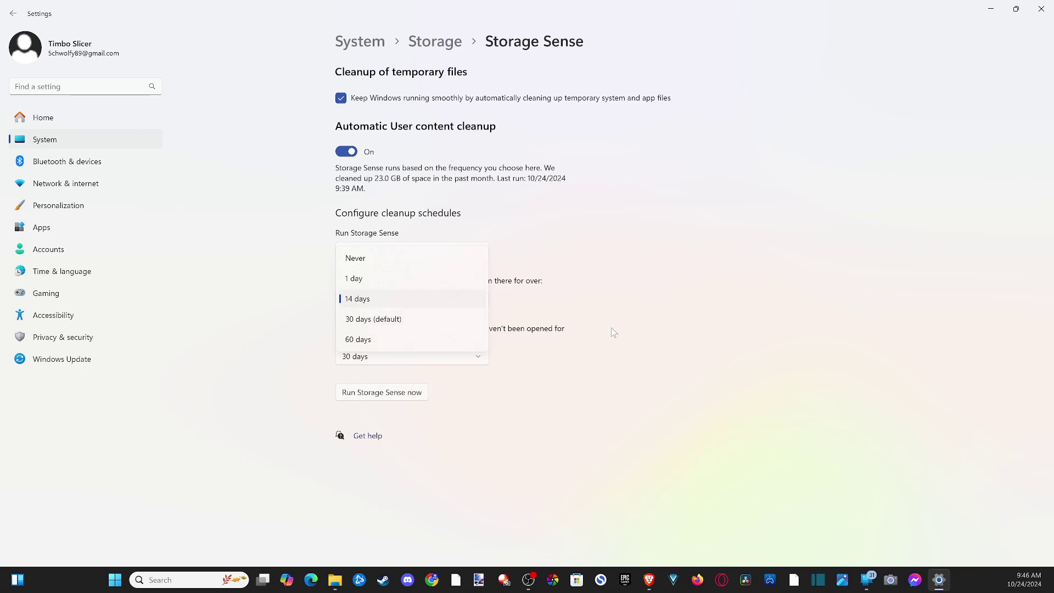
pyautogui.click(611, 357)
# Step: Set unopened Downloads files to be deleted after 14 days
pyautogui.click(478, 361)
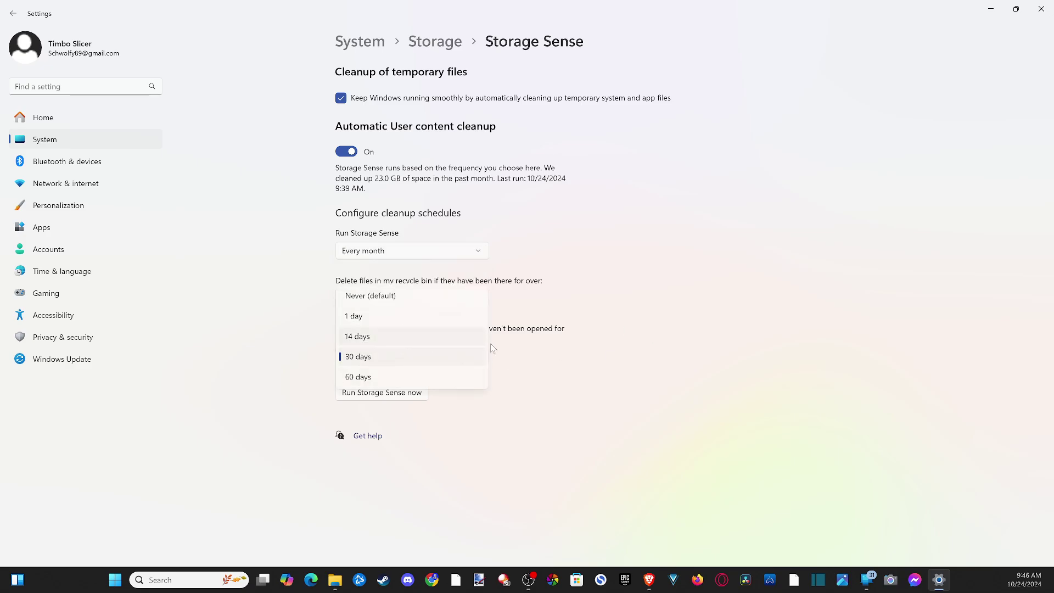
pyautogui.click(536, 363)
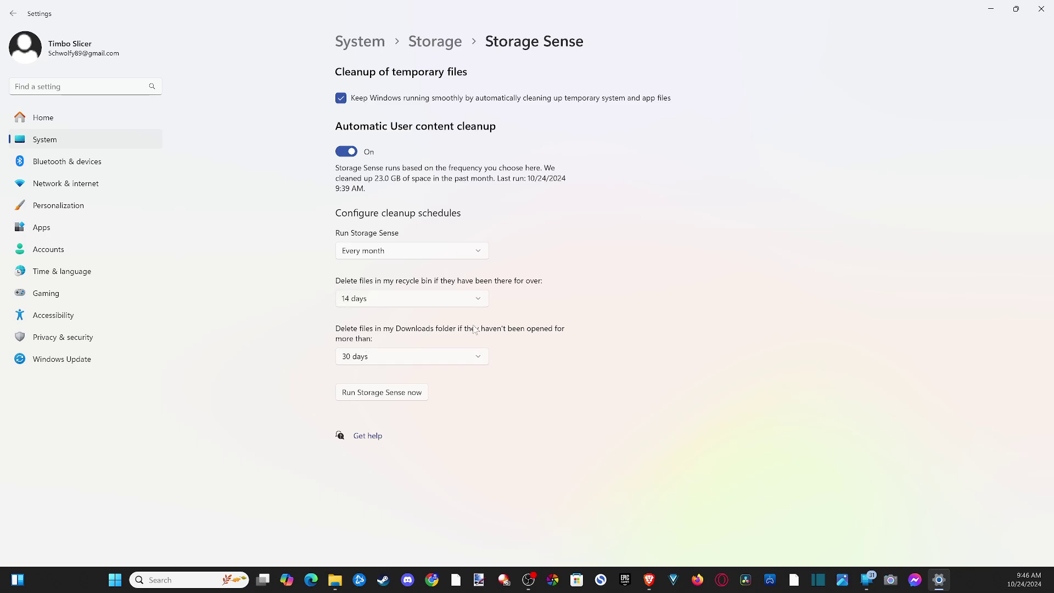
pyautogui.click(477, 358)
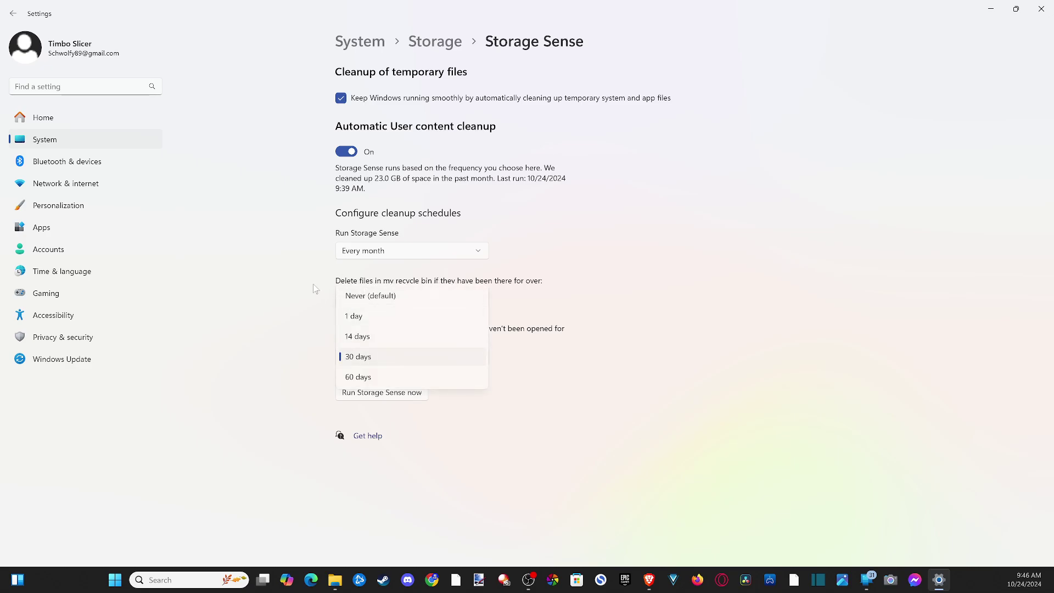
pyautogui.click(620, 361)
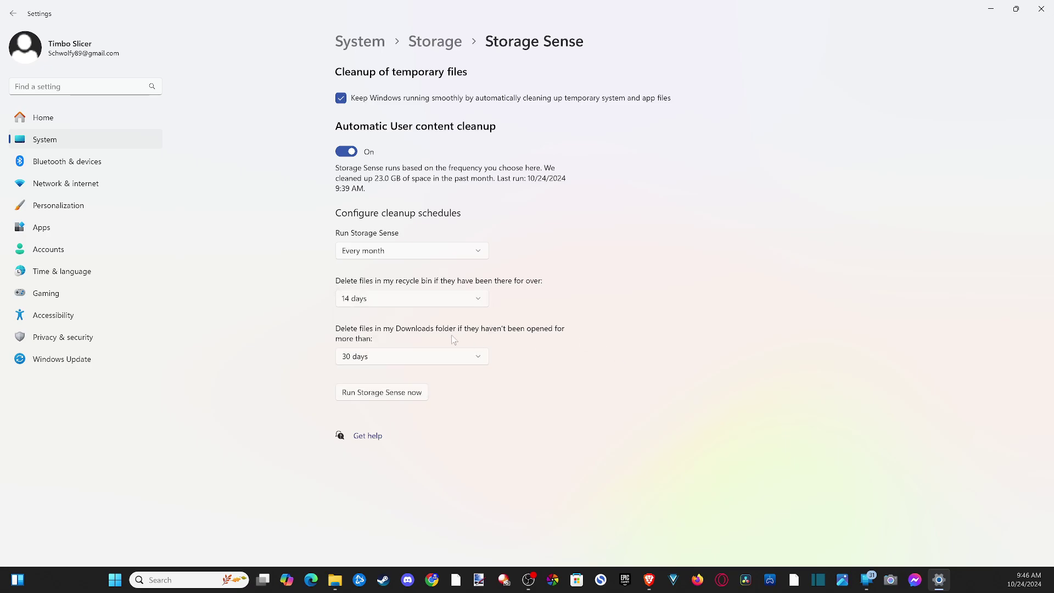
pyautogui.click(478, 358)
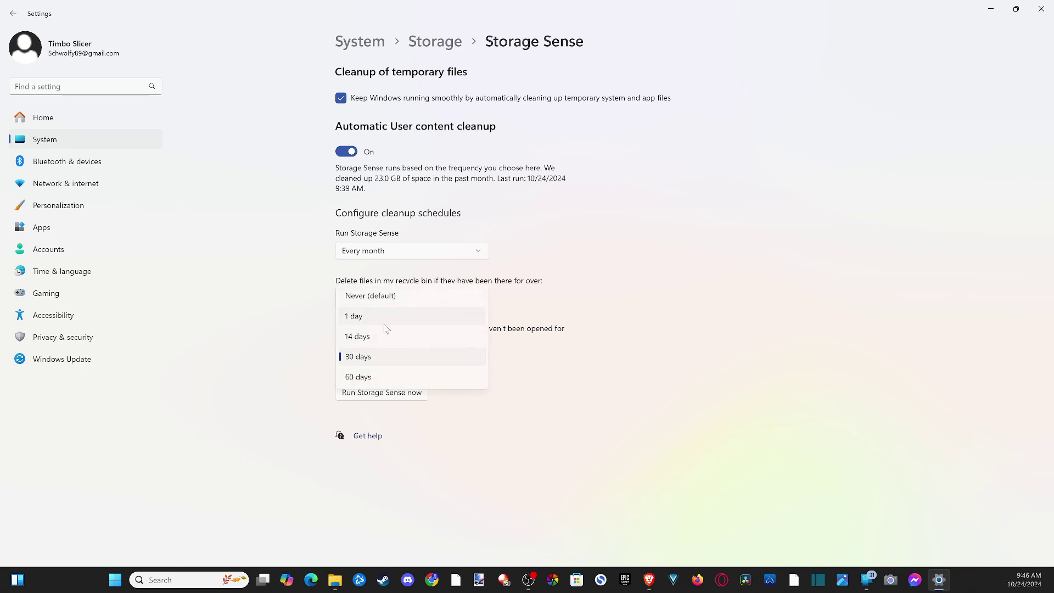
pyautogui.click(586, 354)
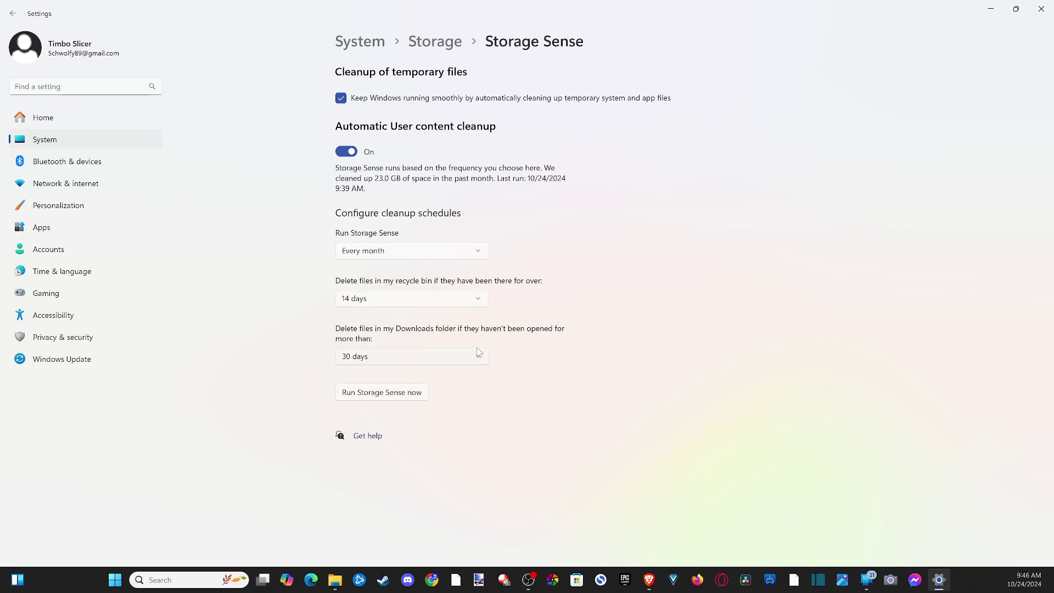
pyautogui.click(375, 357)
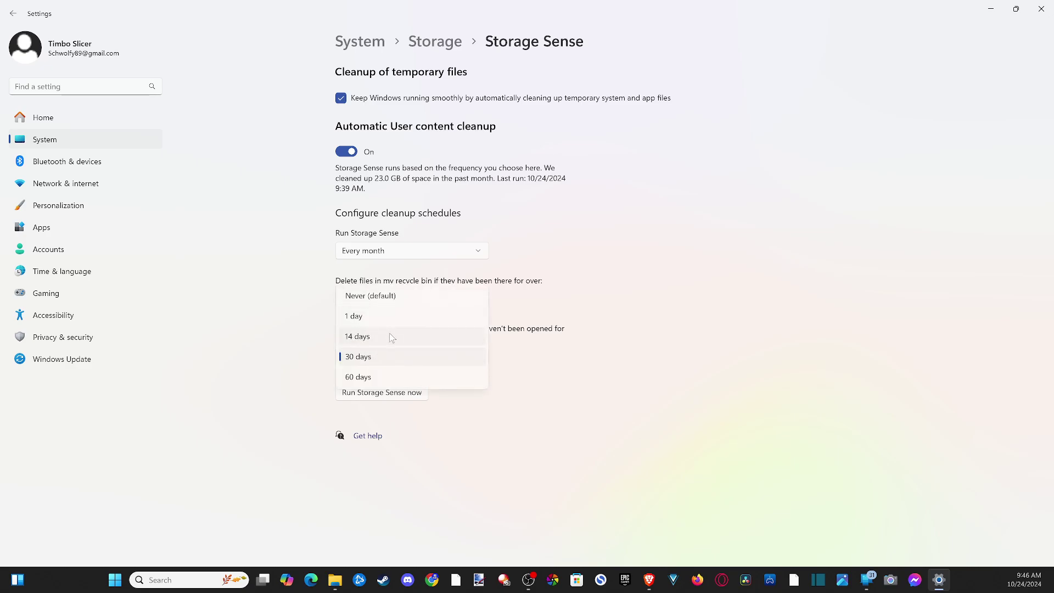
pyautogui.click(392, 338)
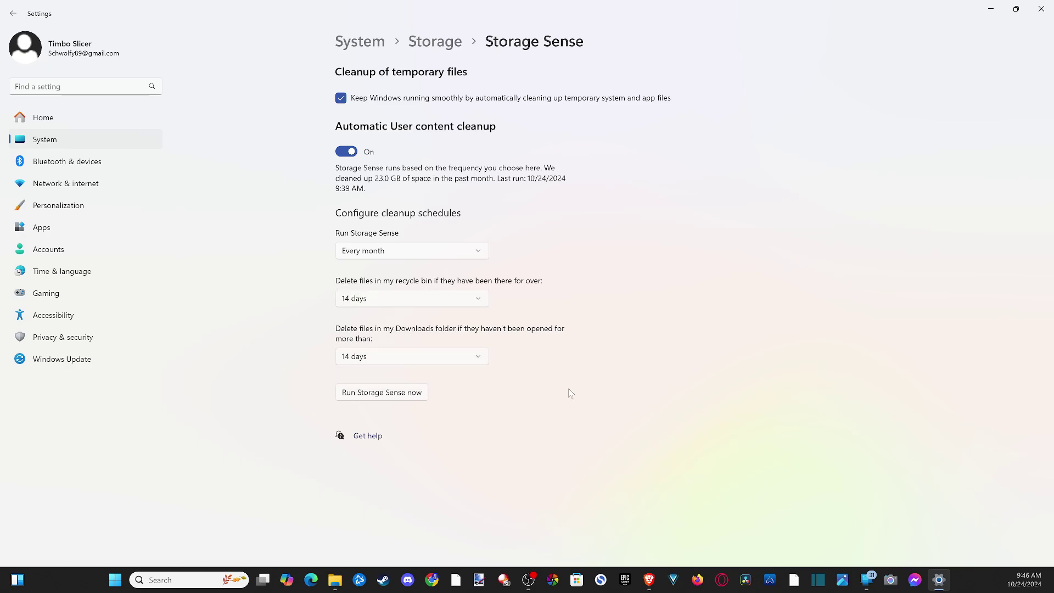
# Step: Run Storage Sense now to free 31.0 MB, then view Storage's Cleanup recommendations
pyautogui.click(355, 396)
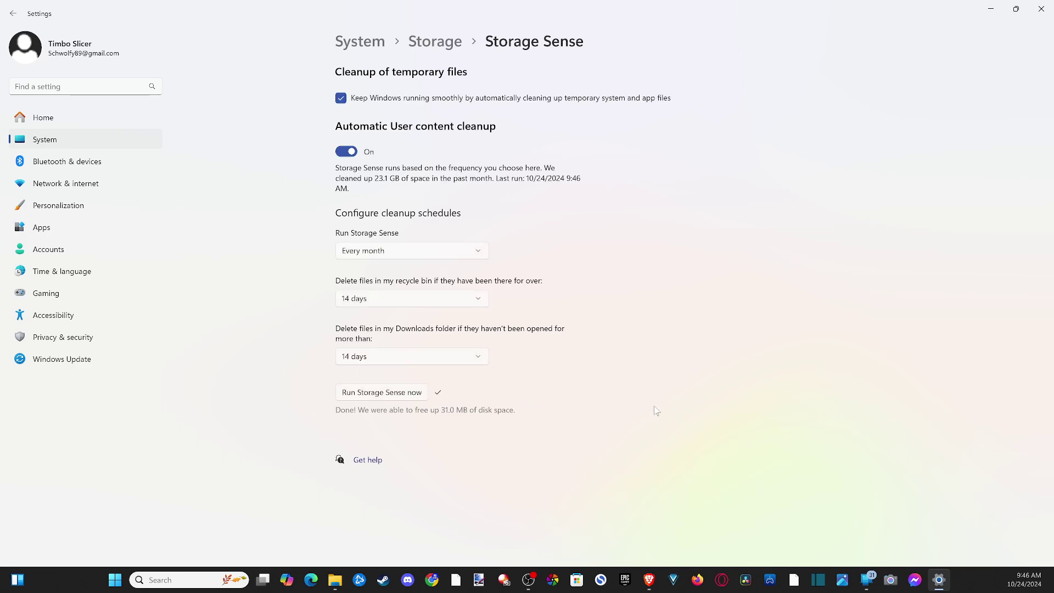
pyautogui.click(437, 43)
pyautogui.scroll(-2, 250, 220)
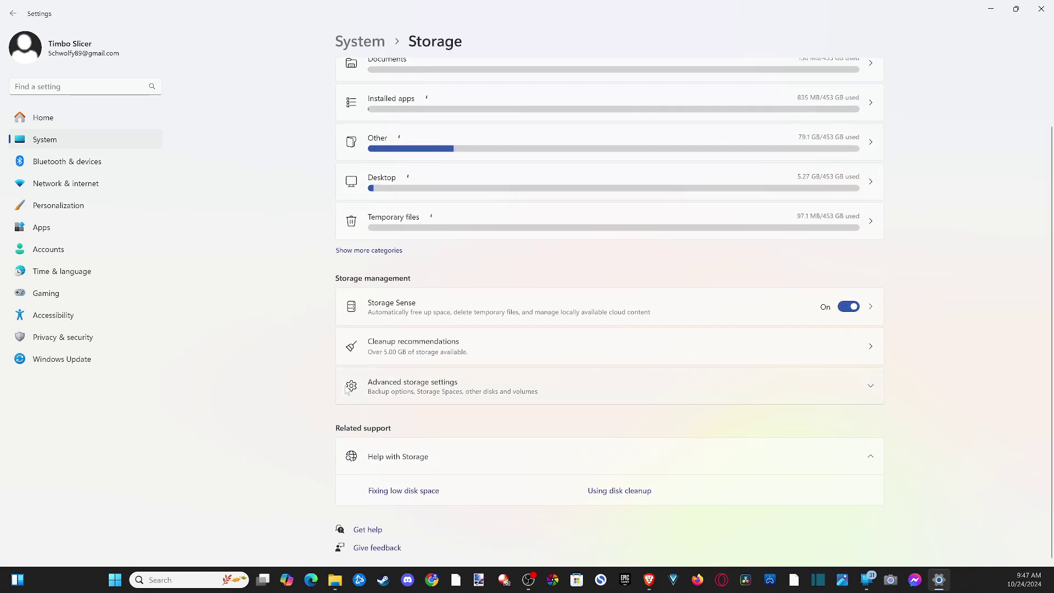
pyautogui.click(379, 345)
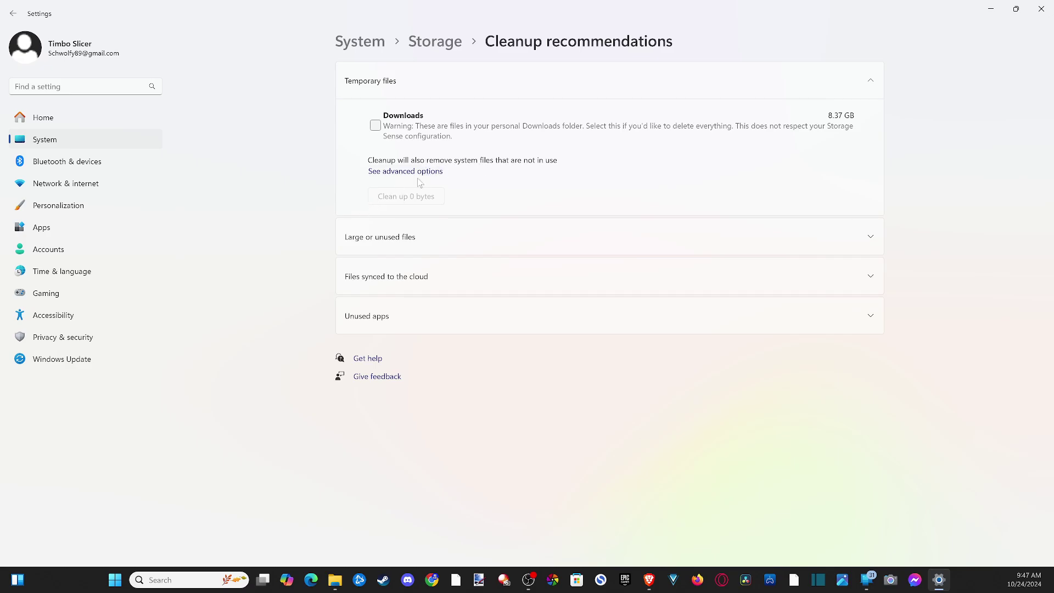
# Step: Remove 1.20 GB of temporary files, keeping Downloads and Temporary Internet Files
pyautogui.click(439, 171)
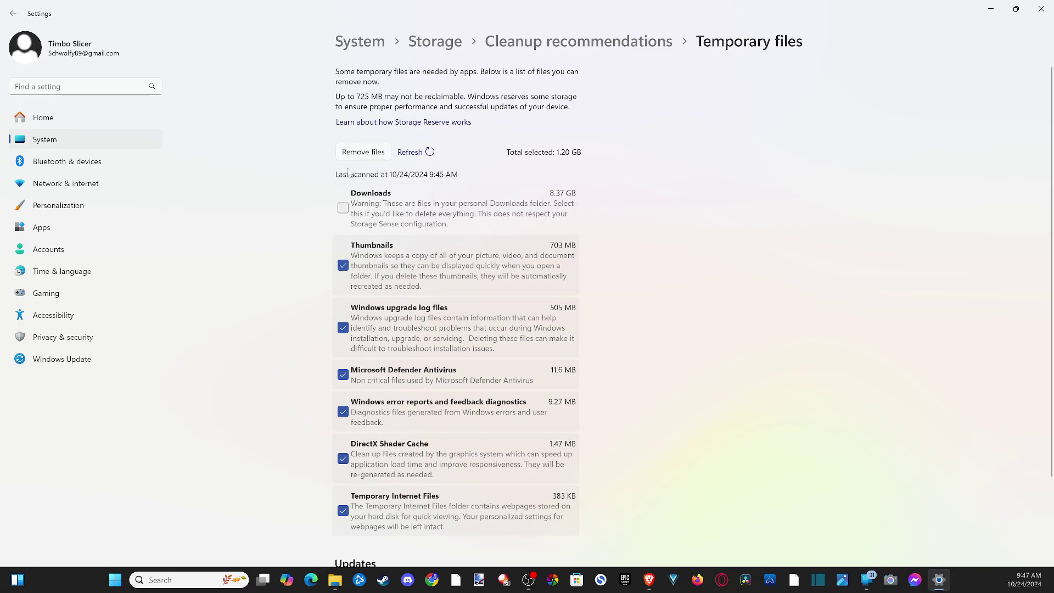
pyautogui.scroll(-2, 330, 296)
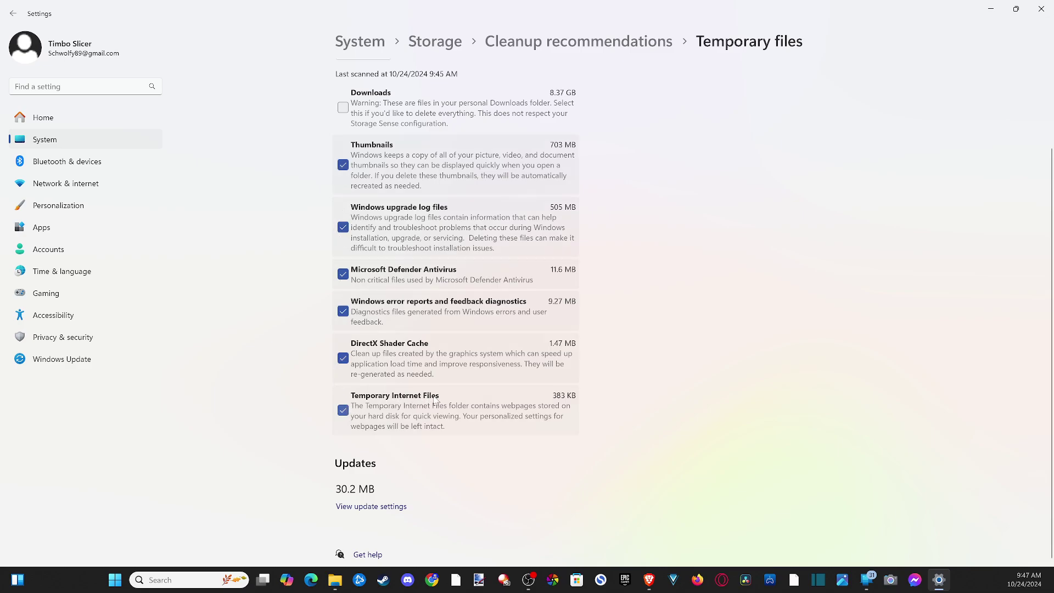
pyautogui.click(343, 410)
pyautogui.scroll(2, 346, 285)
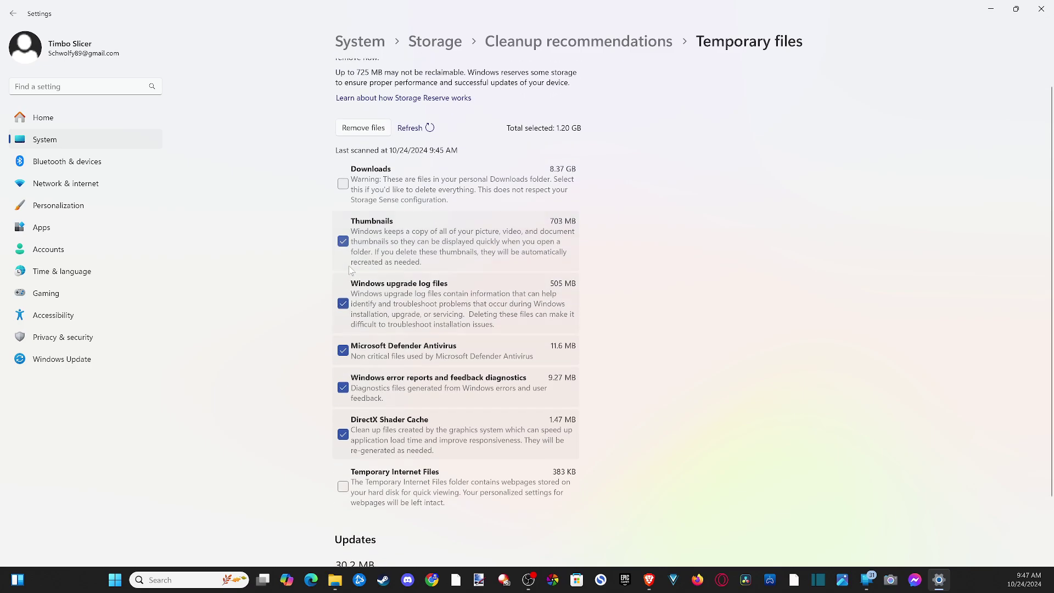
pyautogui.scroll(-2, 352, 272)
pyautogui.scroll(2, 347, 278)
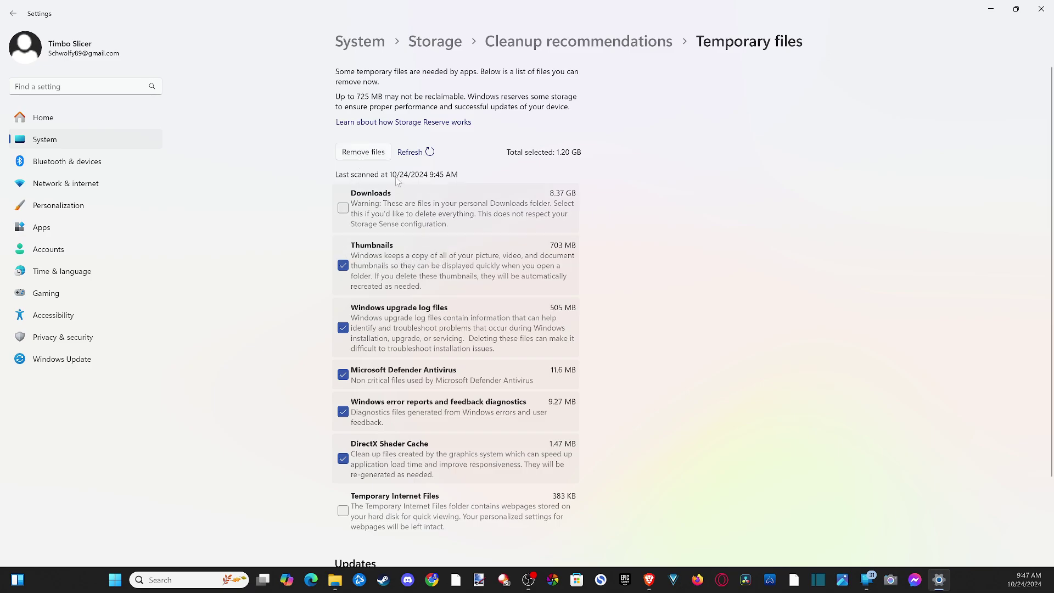
pyautogui.click(381, 155)
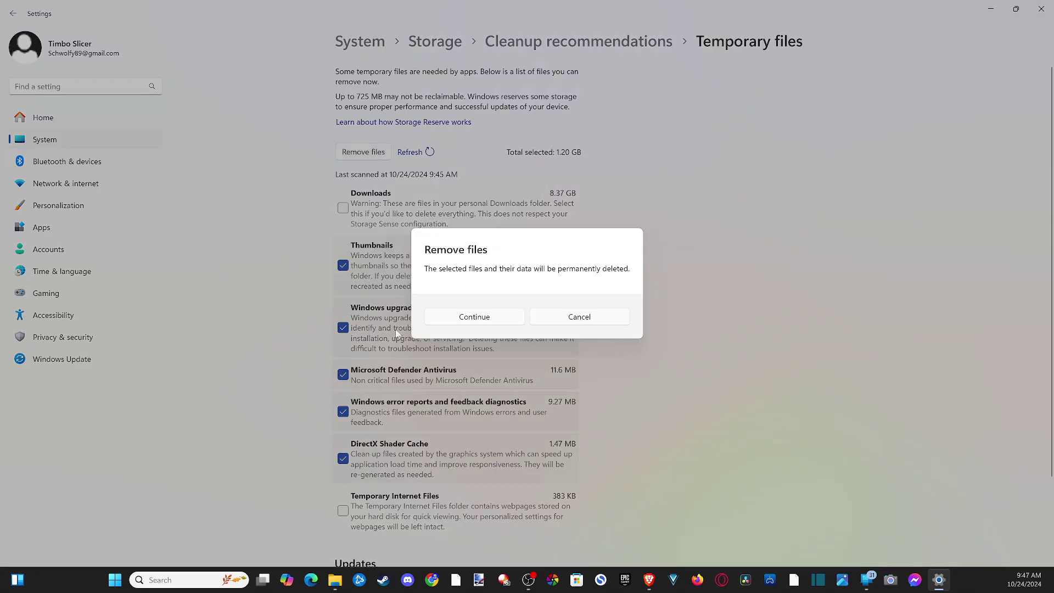
pyautogui.click(484, 320)
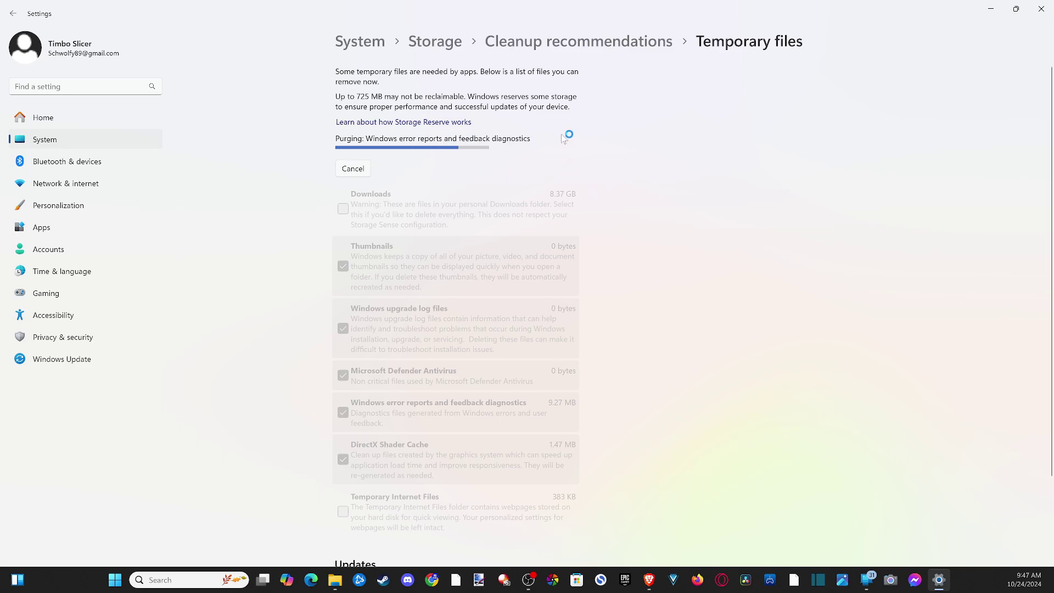
pyautogui.click(522, 44)
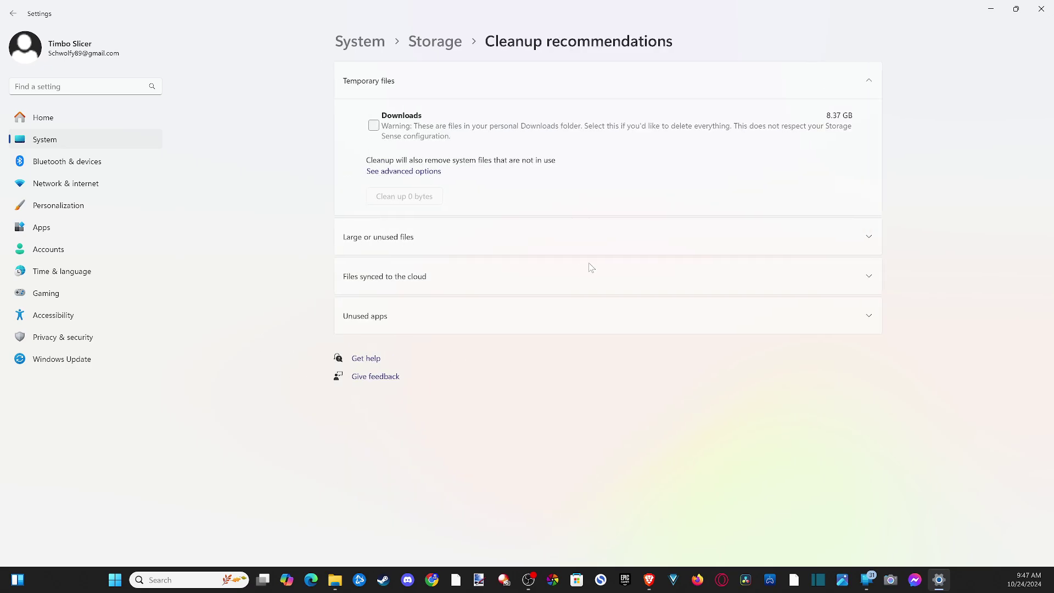
# Step: Review the Large or unused files, Files synced to the cloud and Unused apps recommendations
pyautogui.click(414, 241)
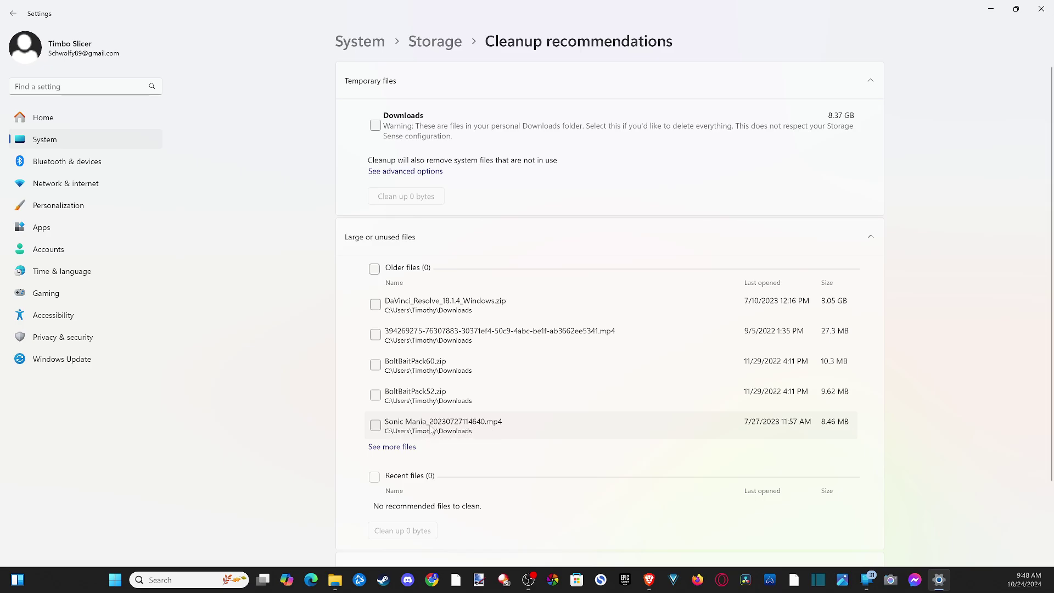
pyautogui.scroll(-2, 484, 425)
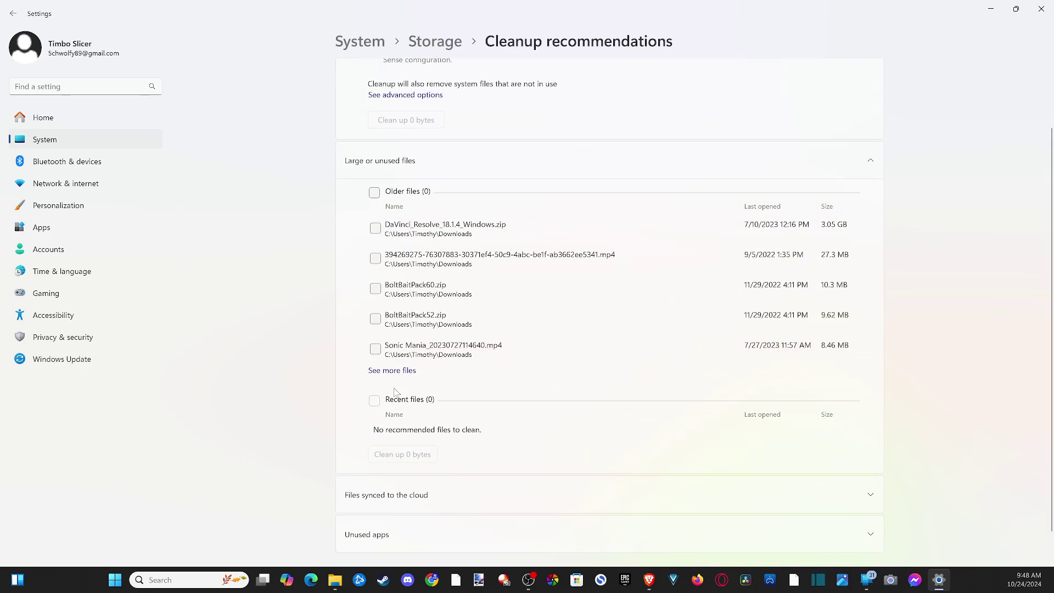
pyautogui.click(394, 464)
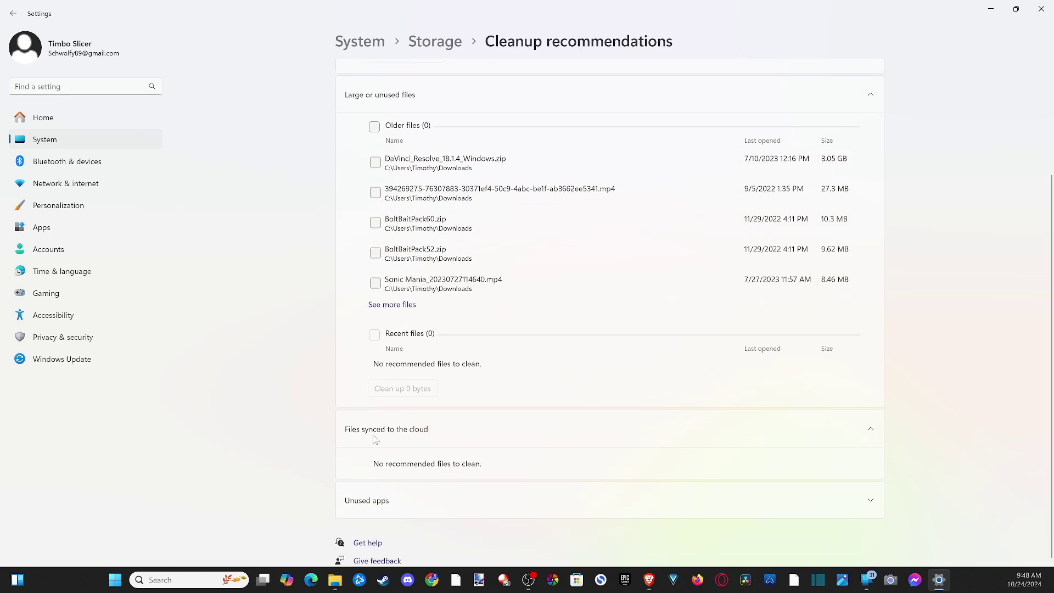
pyautogui.click(376, 500)
pyautogui.scroll(2, 400, 360)
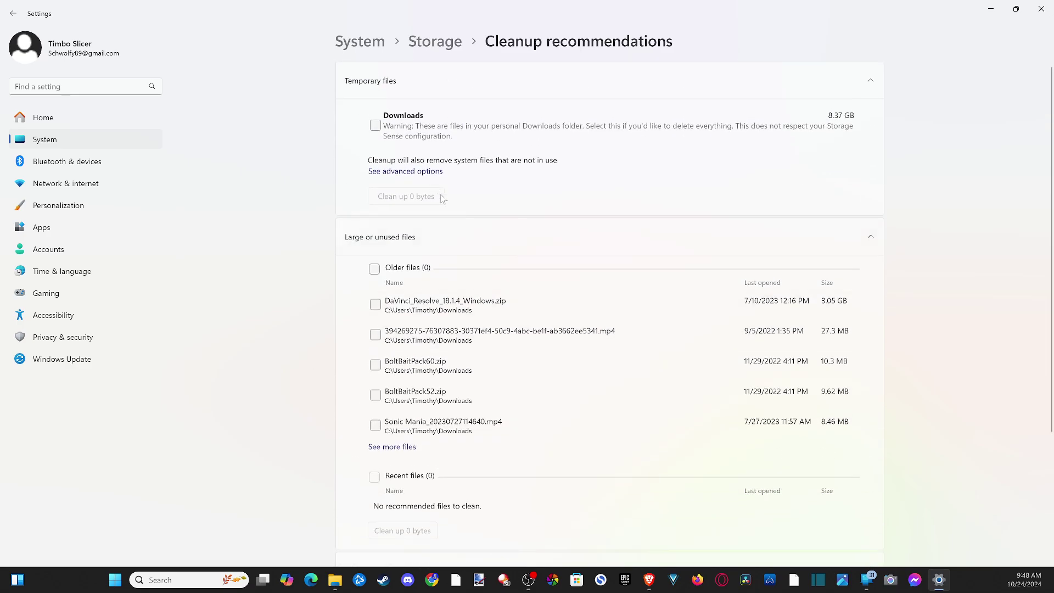
pyautogui.click(435, 41)
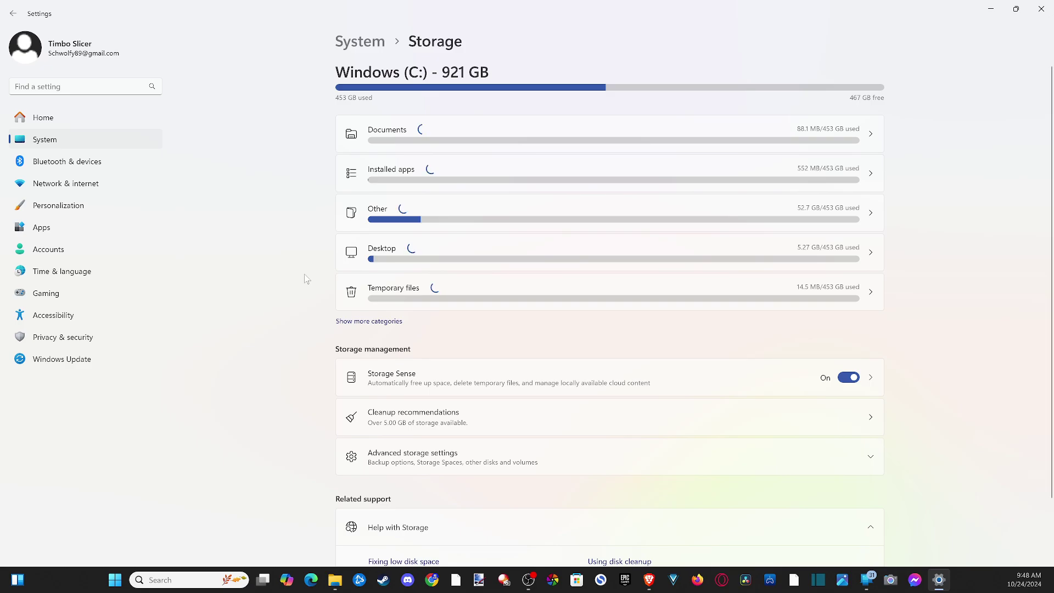
# Step: Scroll down the Storage page toward the Help with Storage links
pyautogui.scroll(-2, 319, 297)
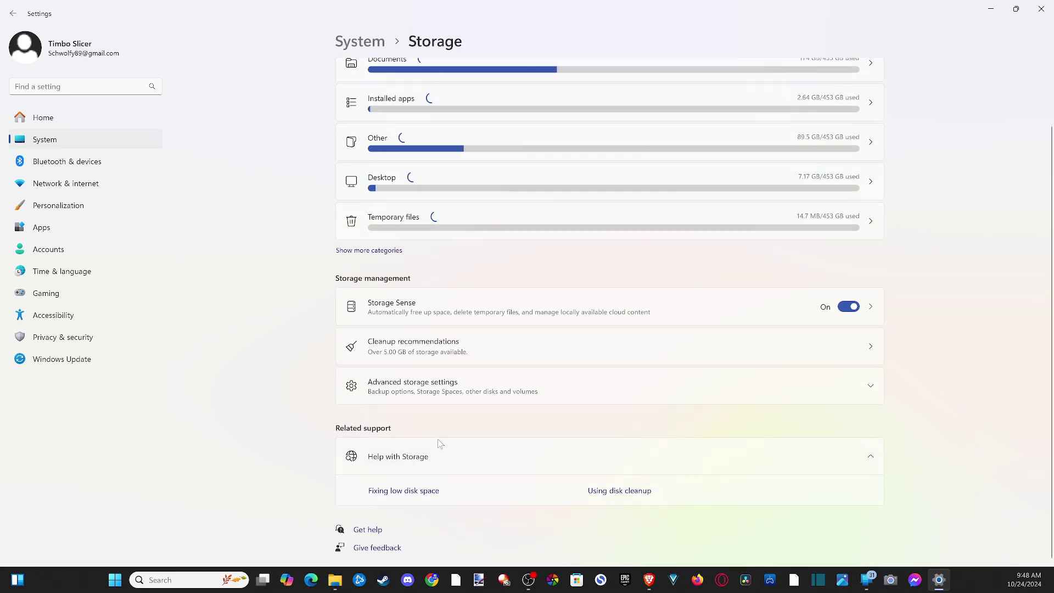